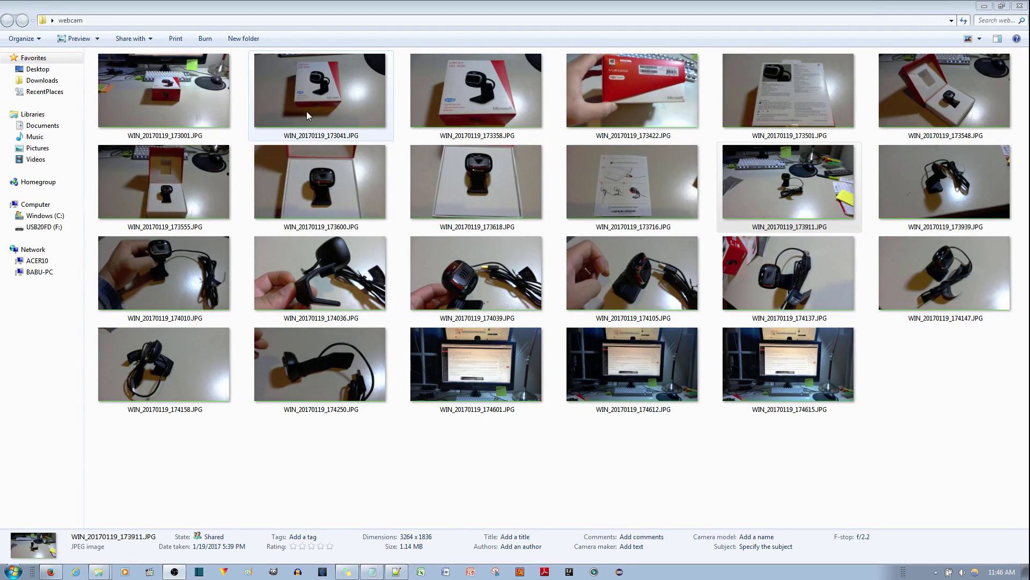
Open the first webcam photo, cycle through every photo back to the first, and close the viewer.
{"action": "double_click", "coordinate": [202, 102]}
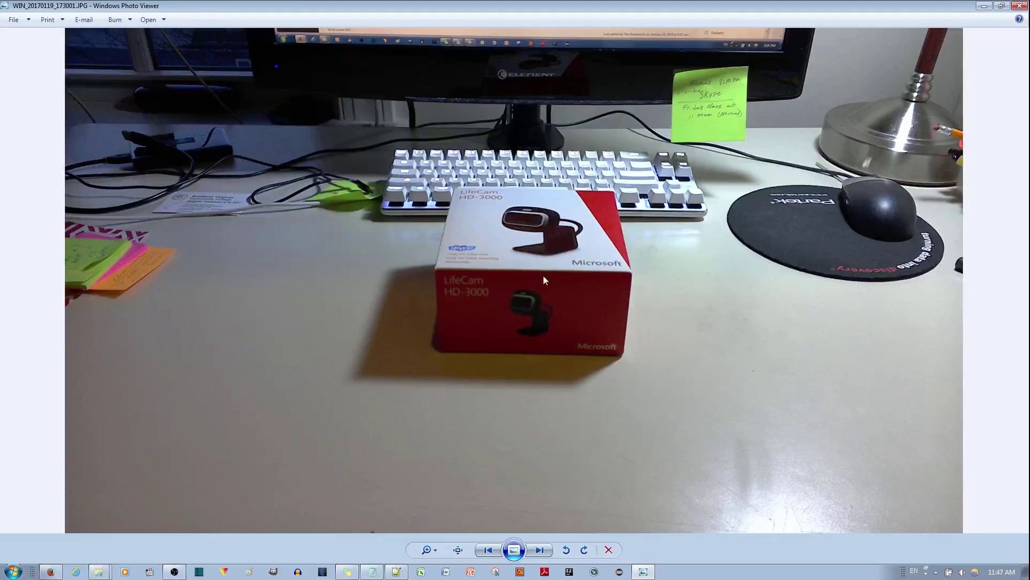
{"action": "left_click", "coordinate": [539, 550]}
{"action": "left_click", "coordinate": [539, 549]}
{"action": "left_click", "coordinate": [539, 549]}
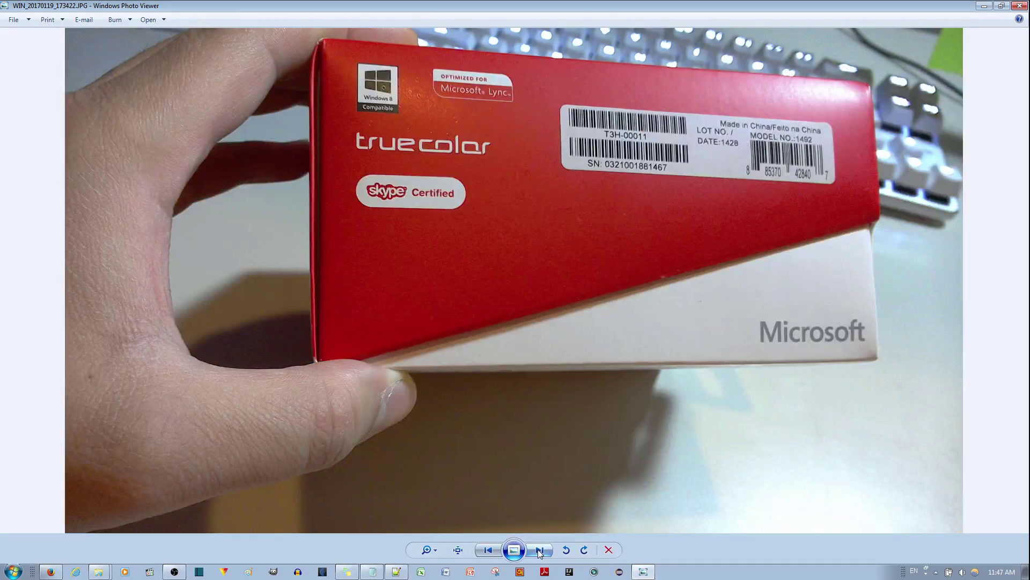
{"action": "left_click", "coordinate": [539, 550]}
{"action": "left_click", "coordinate": [539, 550]}
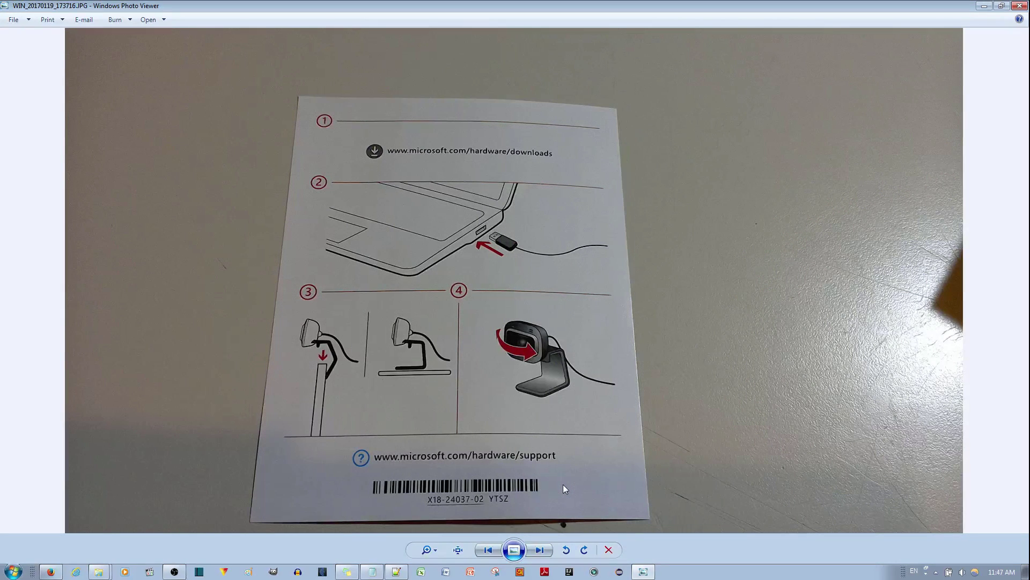
{"action": "left_click", "coordinate": [544, 549]}
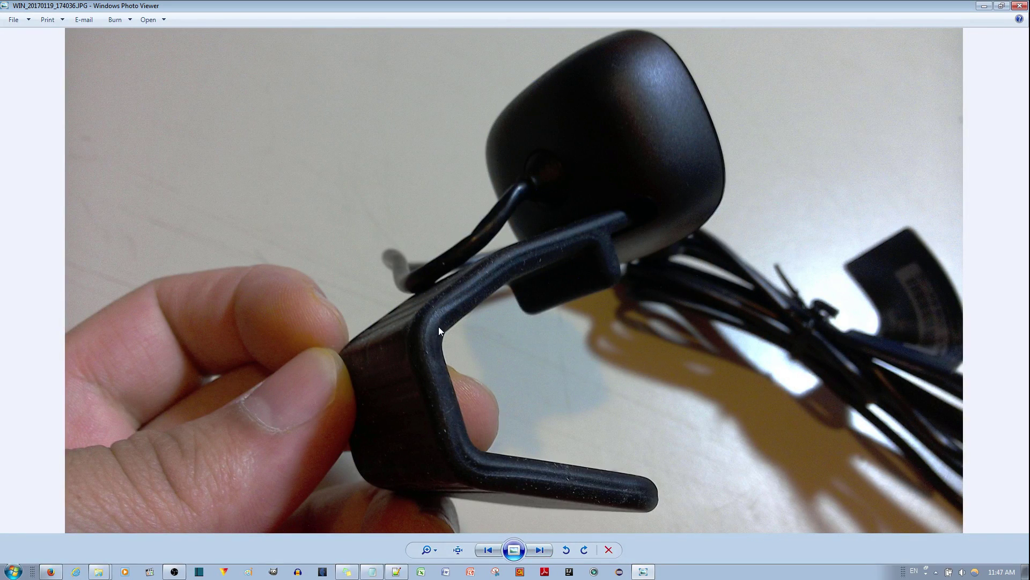
{"action": "left_click", "coordinate": [548, 553]}
{"action": "left_click", "coordinate": [548, 554]}
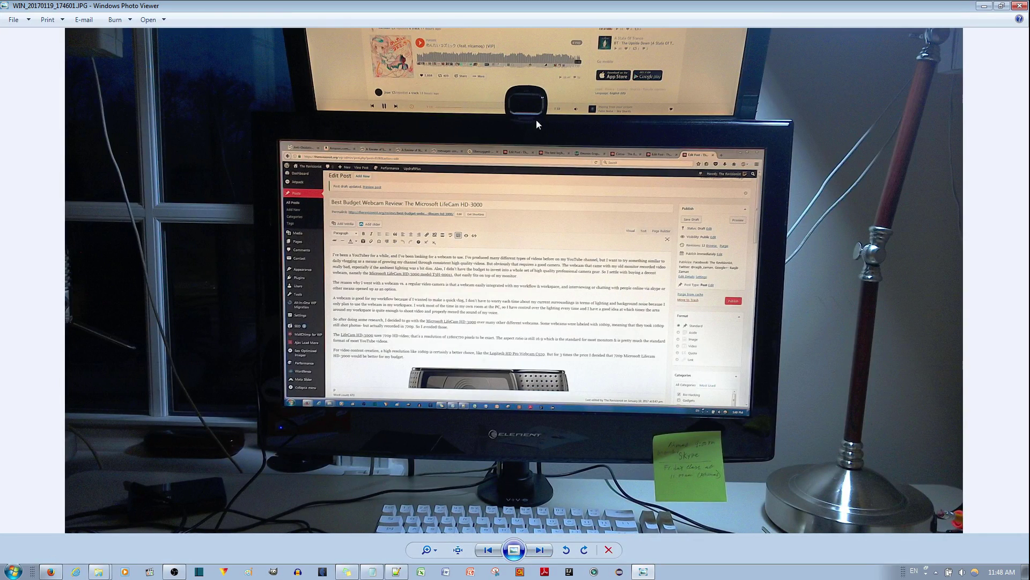
{"action": "left_click", "coordinate": [540, 552]}
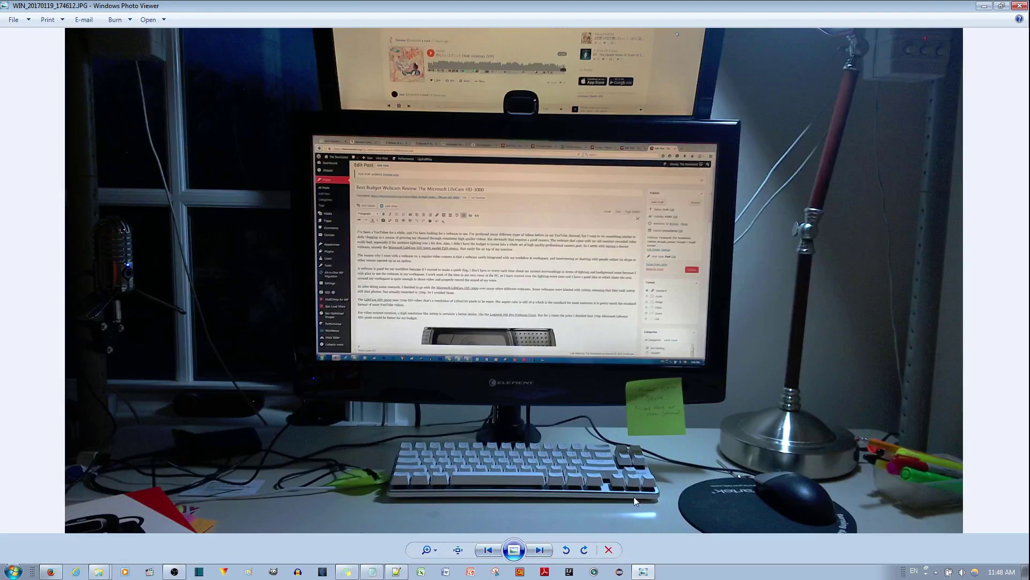
{"action": "left_click", "coordinate": [540, 552]}
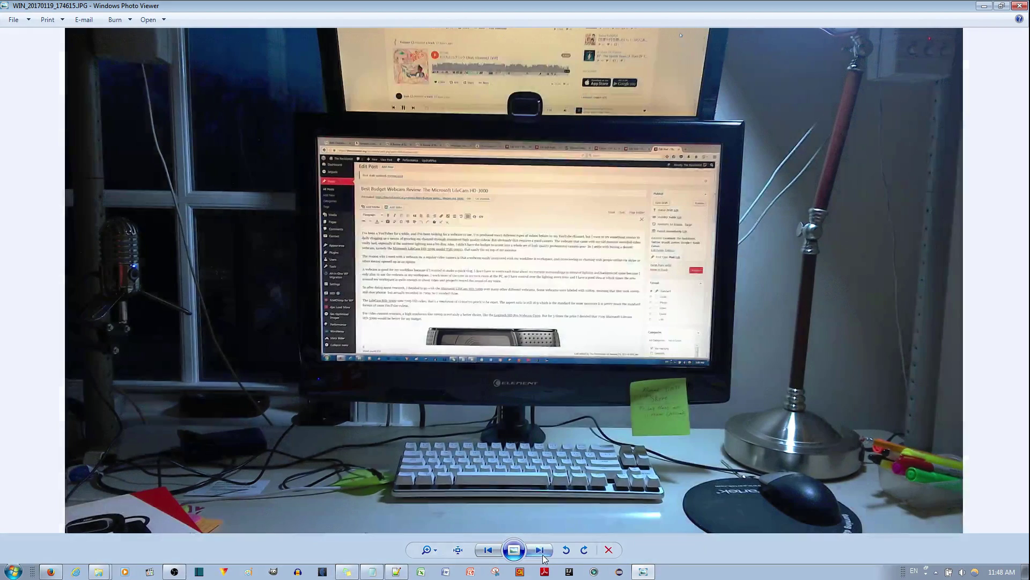
{"action": "left_click", "coordinate": [540, 551]}
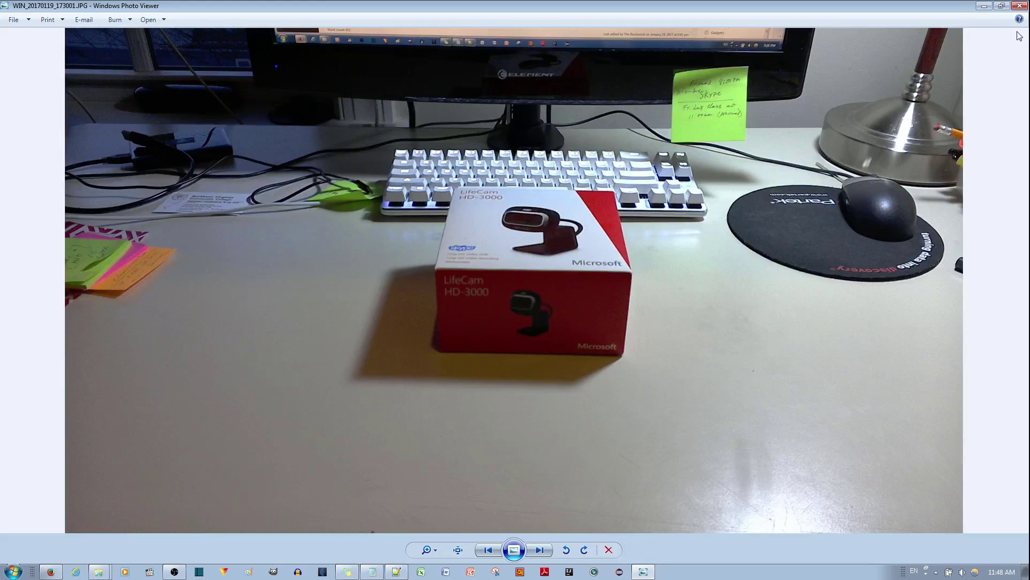
{"action": "left_click", "coordinate": [1020, 6]}
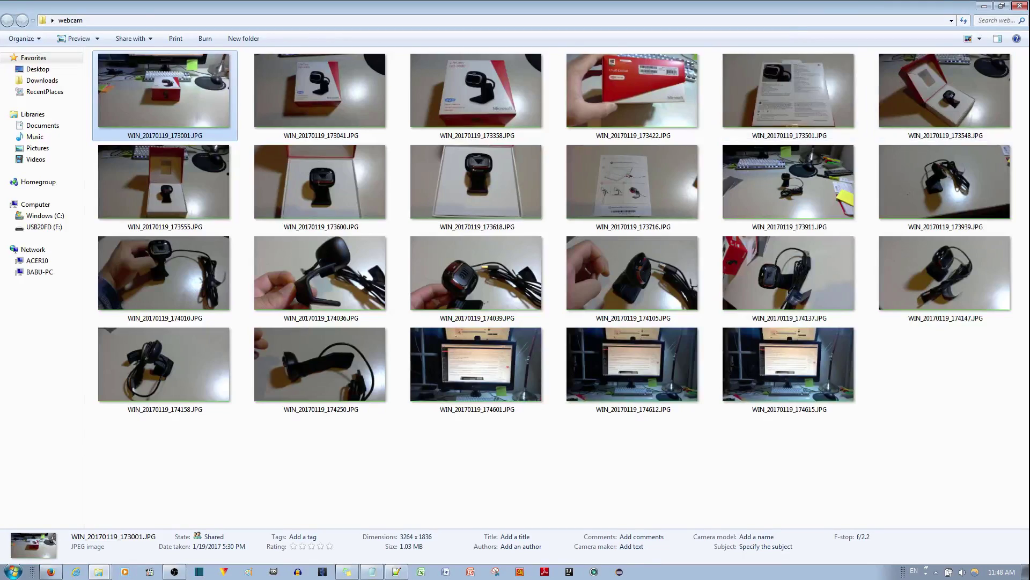
Switch to OBS and add a Video Capture Device source to the cam scene with its default name.
{"action": "key", "text": "alt+Tab"}
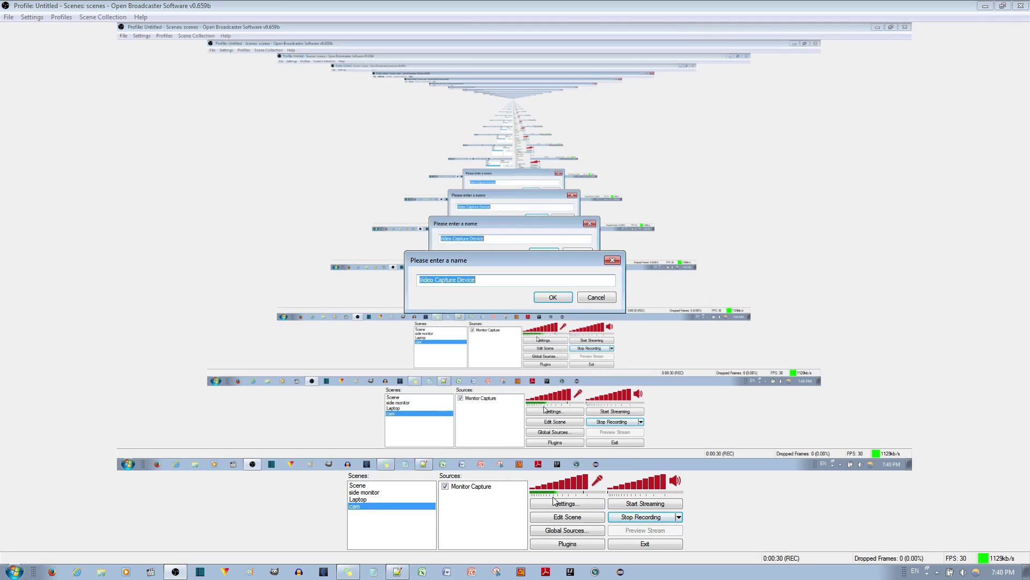
{"action": "left_click", "coordinate": [553, 298]}
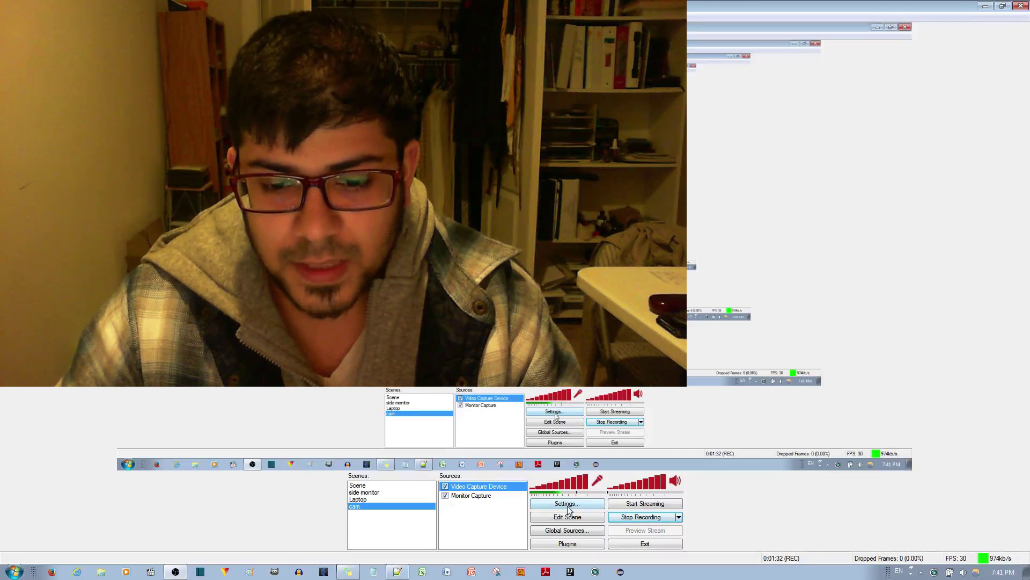
Open the Monitor Capture source's properties and close them unchanged.
{"action": "right_click", "coordinate": [482, 499]}
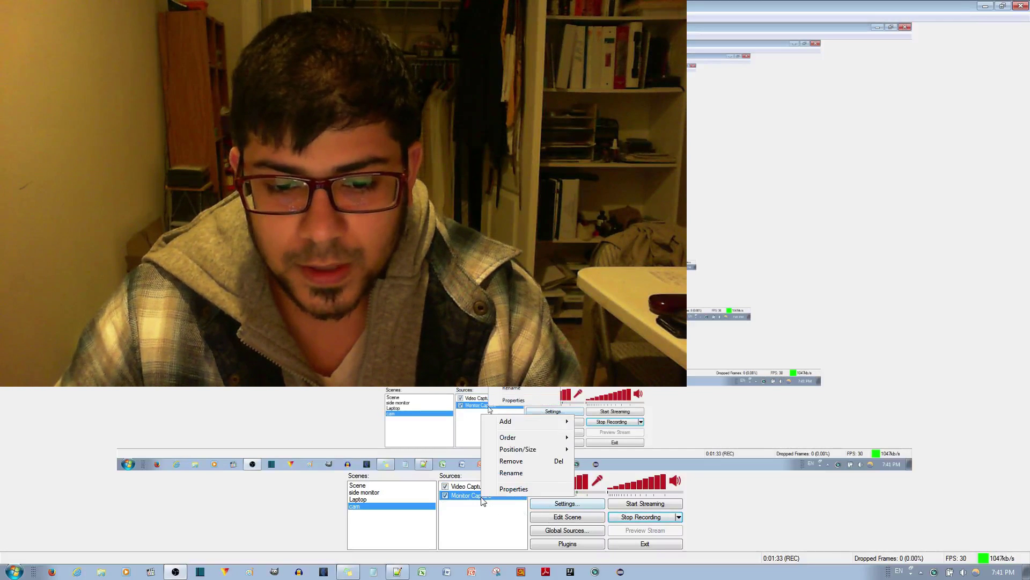
{"action": "left_click", "coordinate": [511, 489]}
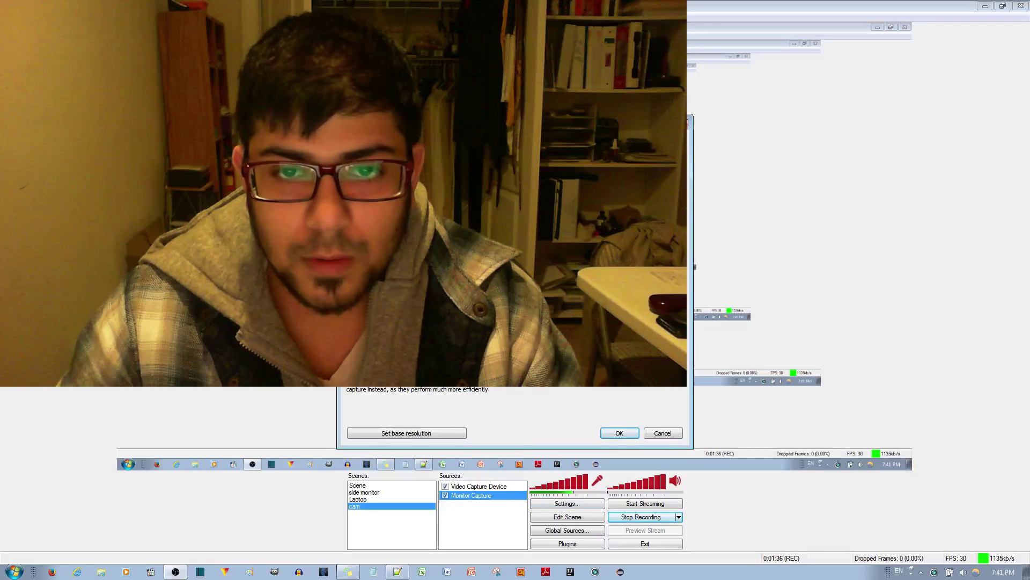
{"action": "left_click_drag", "start_coordinate": [516, 120], "coordinate": [717, 102]}
{"action": "left_click", "coordinate": [862, 416]}
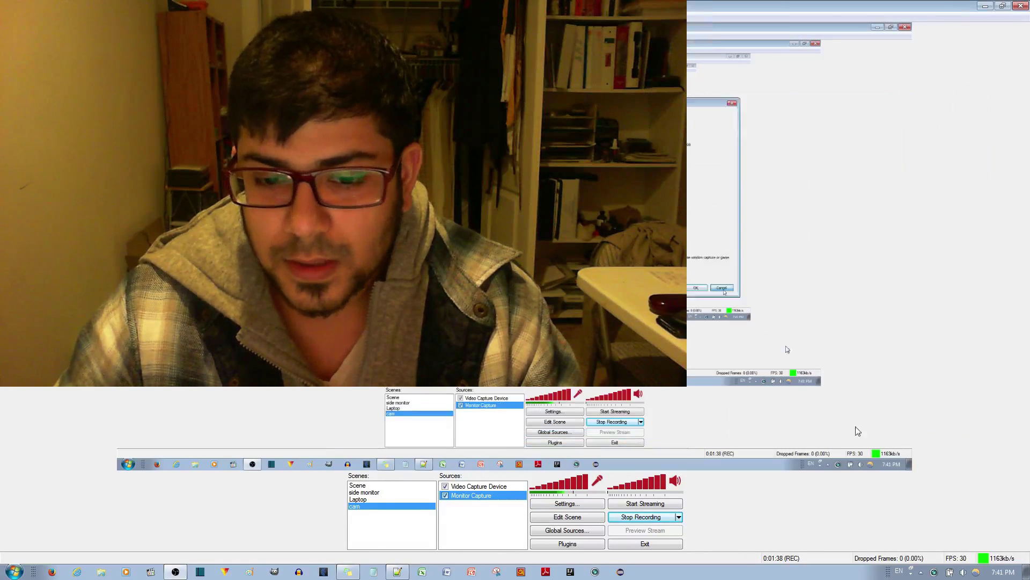
Change the Video Capture Device source's frame rate from 15 to 30 FPS.
{"action": "right_click", "coordinate": [480, 486]}
{"action": "left_click", "coordinate": [506, 480]}
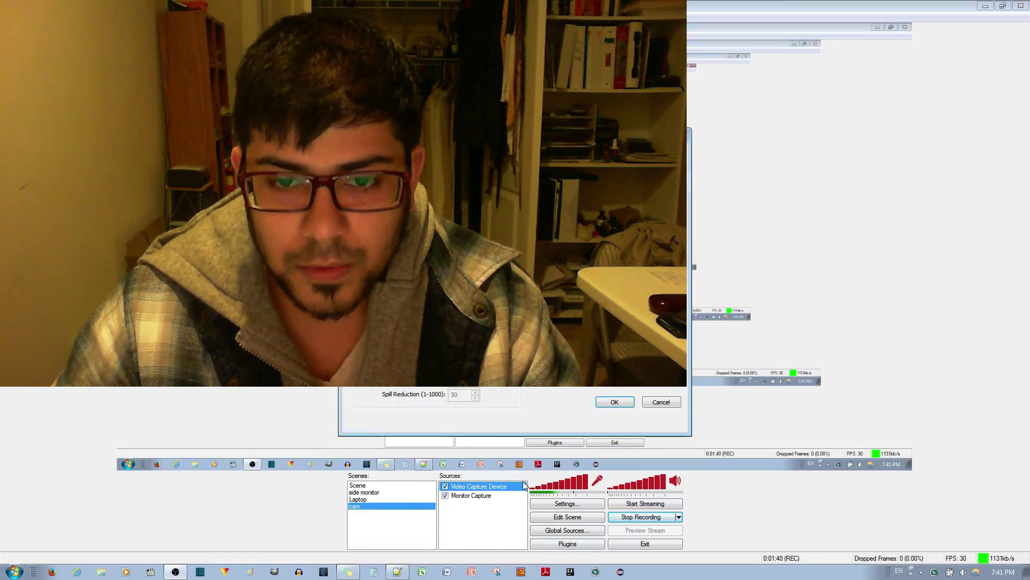
{"action": "left_click_drag", "start_coordinate": [437, 135], "coordinate": [744, 94]}
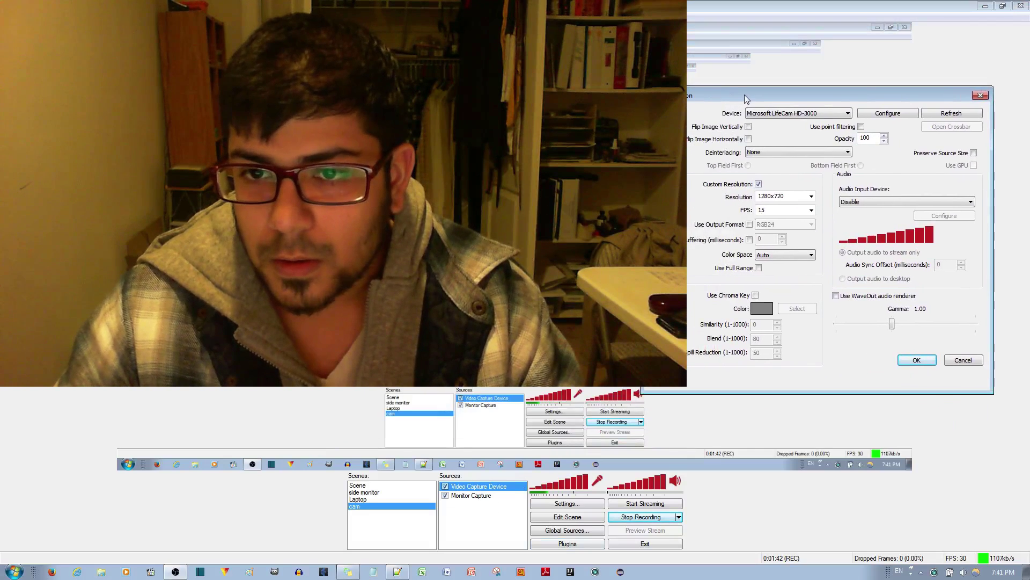
{"action": "double_click", "coordinate": [774, 209]}
{"action": "type", "text": "30"}
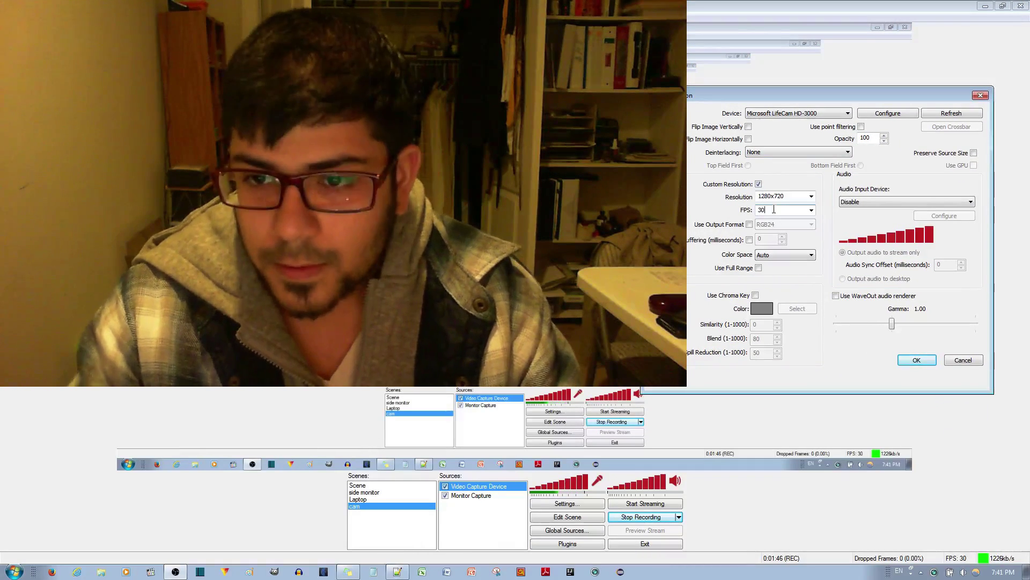
{"action": "left_click", "coordinate": [917, 360]}
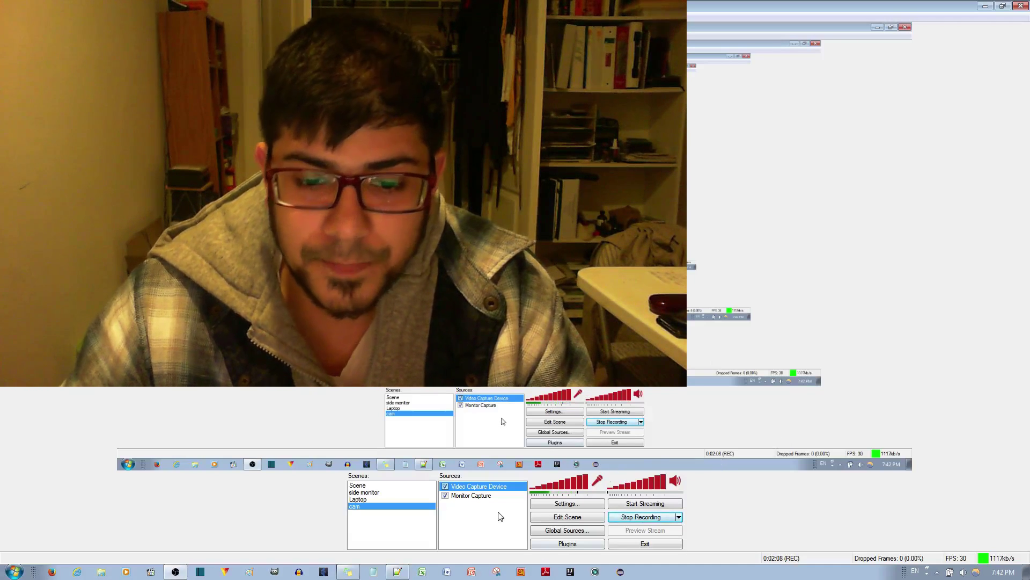
Set the Video Capture Device source's capture resolution to 424x240.
{"action": "right_click", "coordinate": [466, 488]}
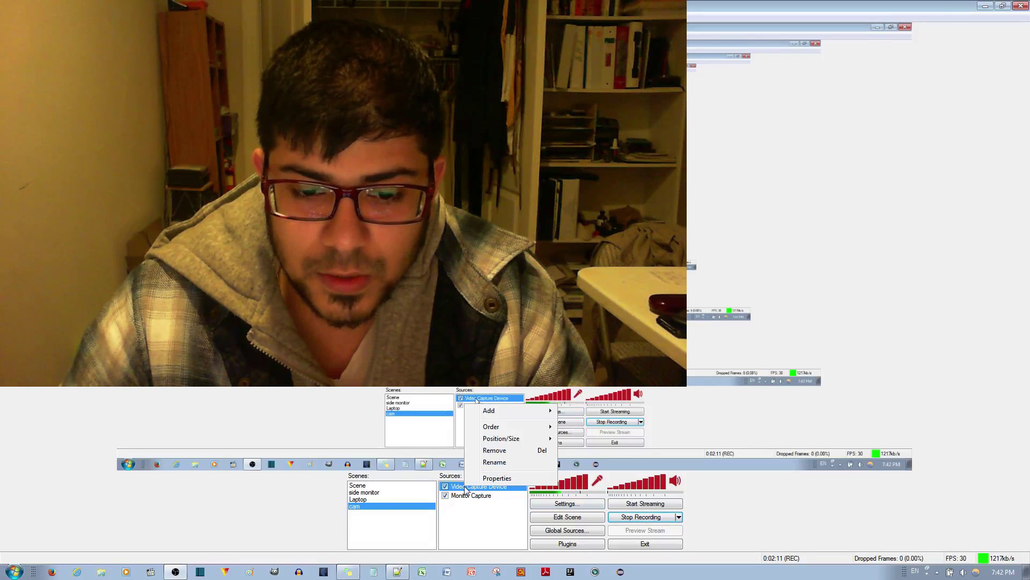
{"action": "left_click", "coordinate": [497, 479]}
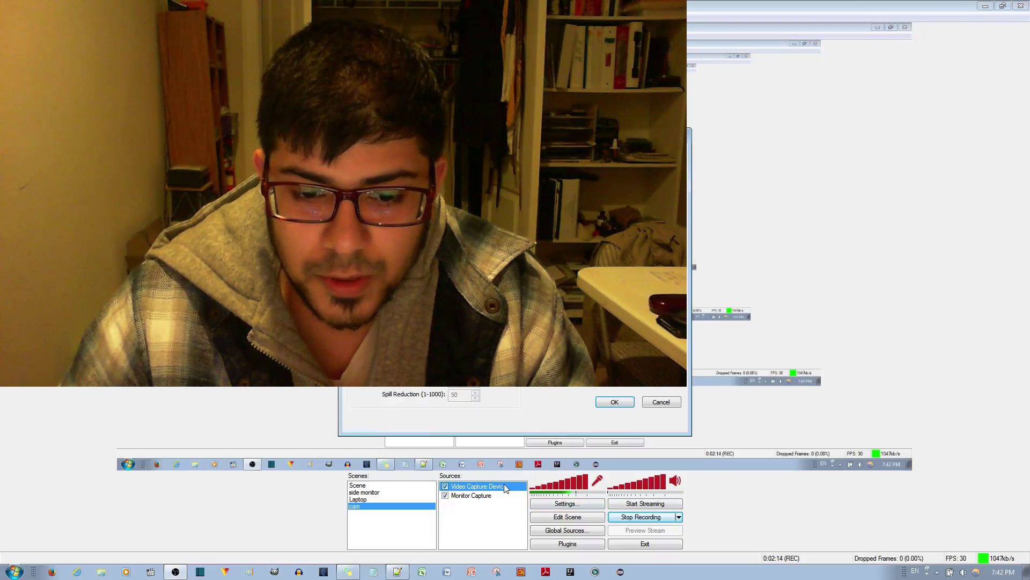
{"action": "left_click_drag", "start_coordinate": [494, 141], "coordinate": [785, 105]}
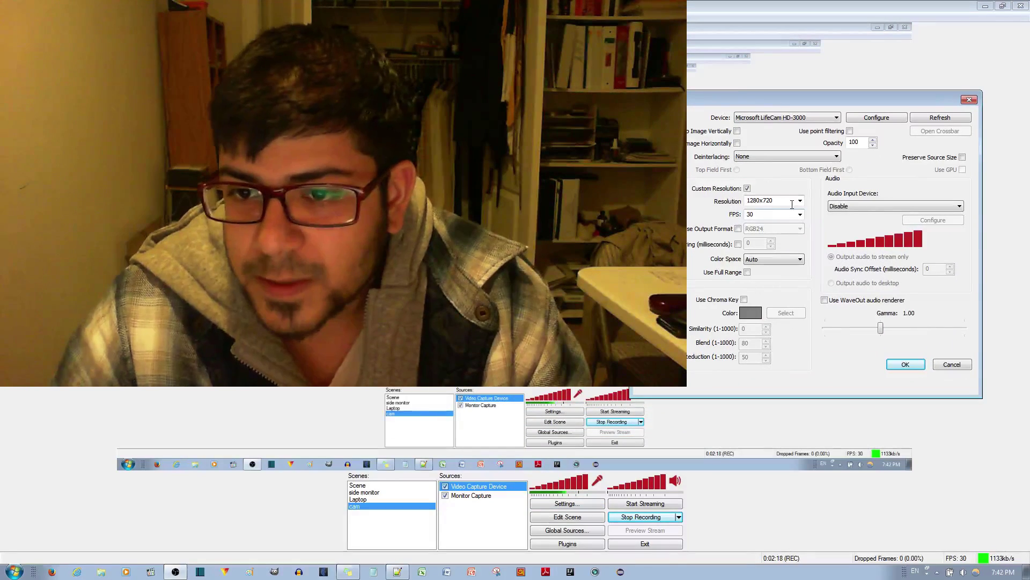
{"action": "left_click", "coordinate": [800, 201]}
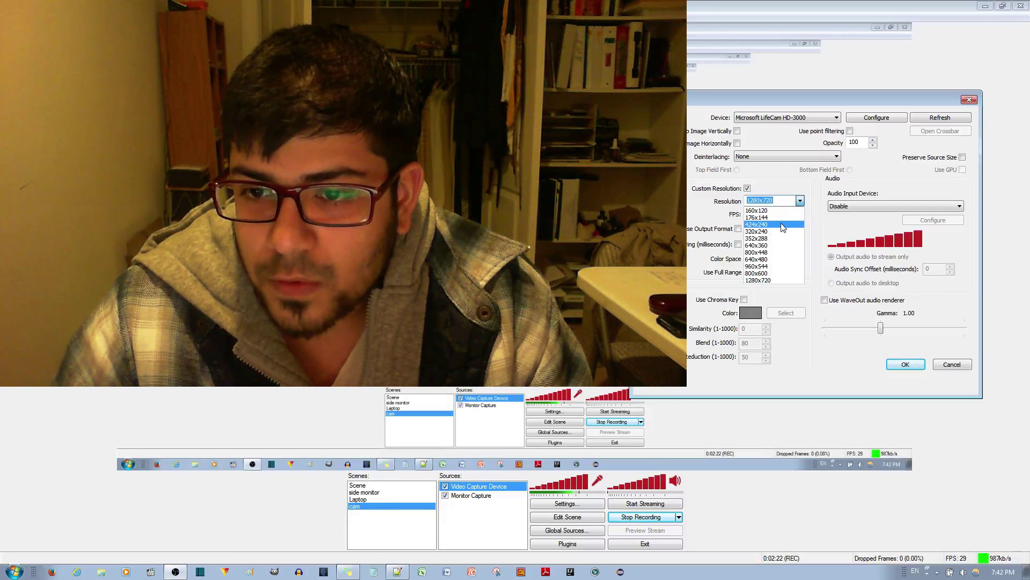
{"action": "left_click", "coordinate": [783, 224]}
{"action": "left_click", "coordinate": [907, 366]}
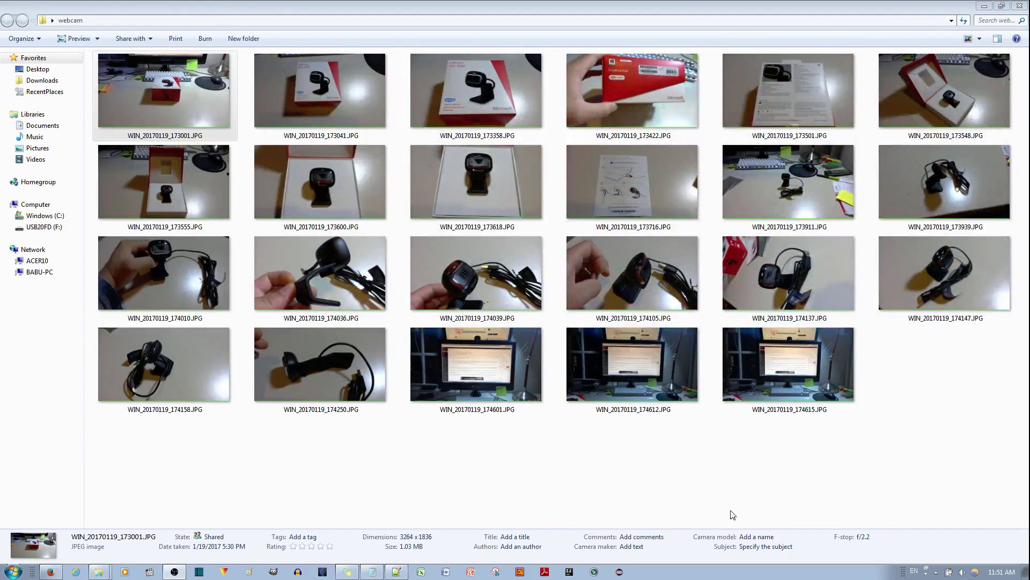
Show the LifeCam live preview and nudge its window, then return to the Firefox driver search results.
{"action": "left_click", "coordinate": [594, 571]}
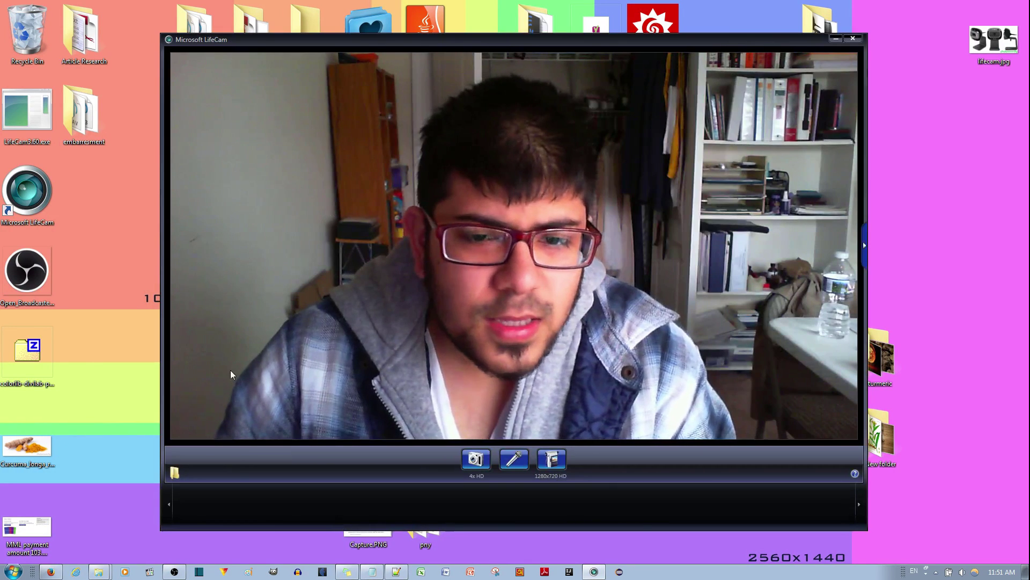
{"action": "left_click_drag", "start_coordinate": [531, 41], "coordinate": [552, 24]}
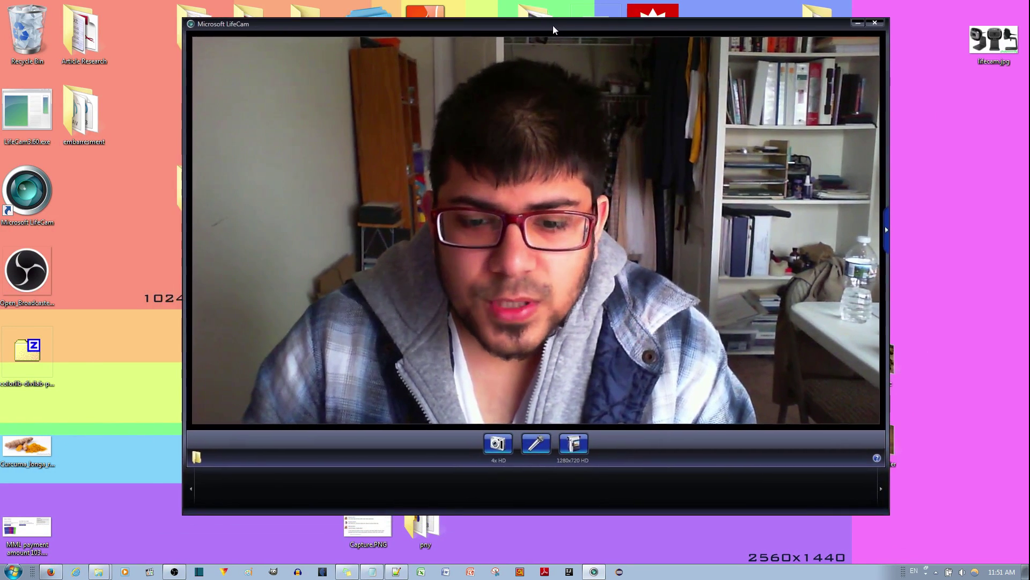
{"action": "left_click", "coordinate": [50, 571]}
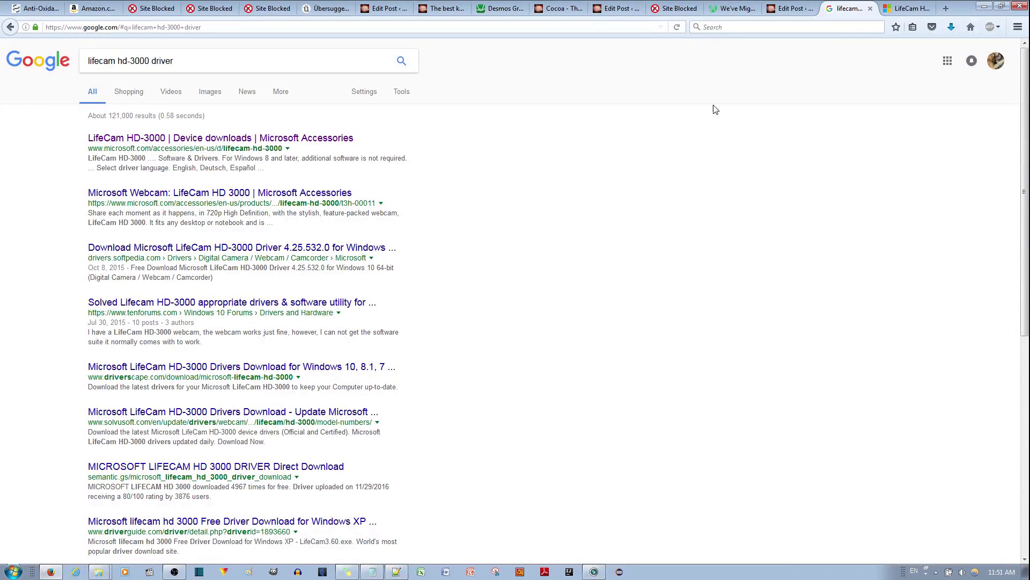
Return to the LifeCam HD-3000 downloads page and keep Windows 7 as the driver system.
{"action": "left_click", "coordinate": [915, 9]}
{"action": "left_click", "coordinate": [848, 8]}
{"action": "left_click", "coordinate": [138, 61]}
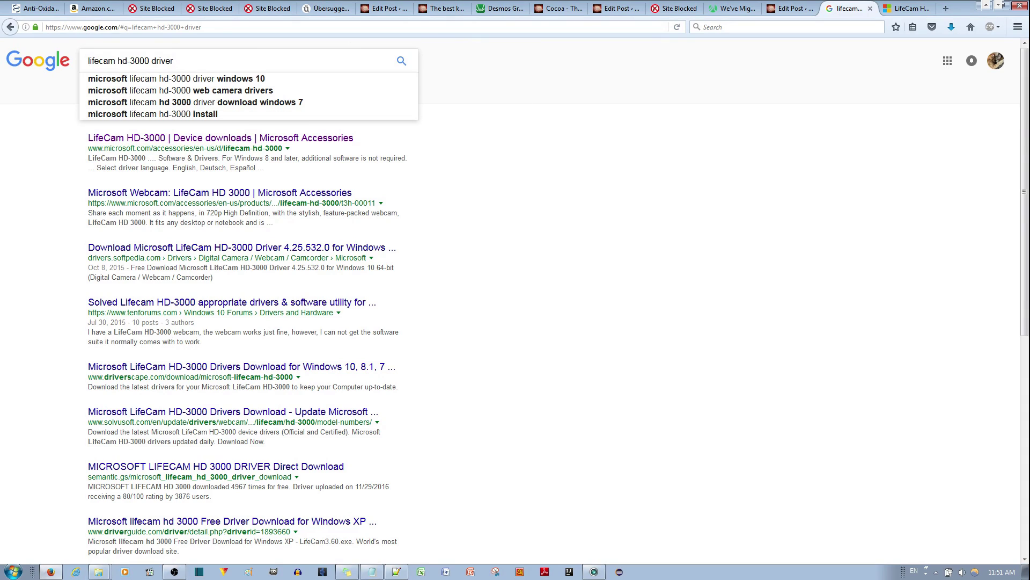
{"action": "left_click", "coordinate": [915, 8]}
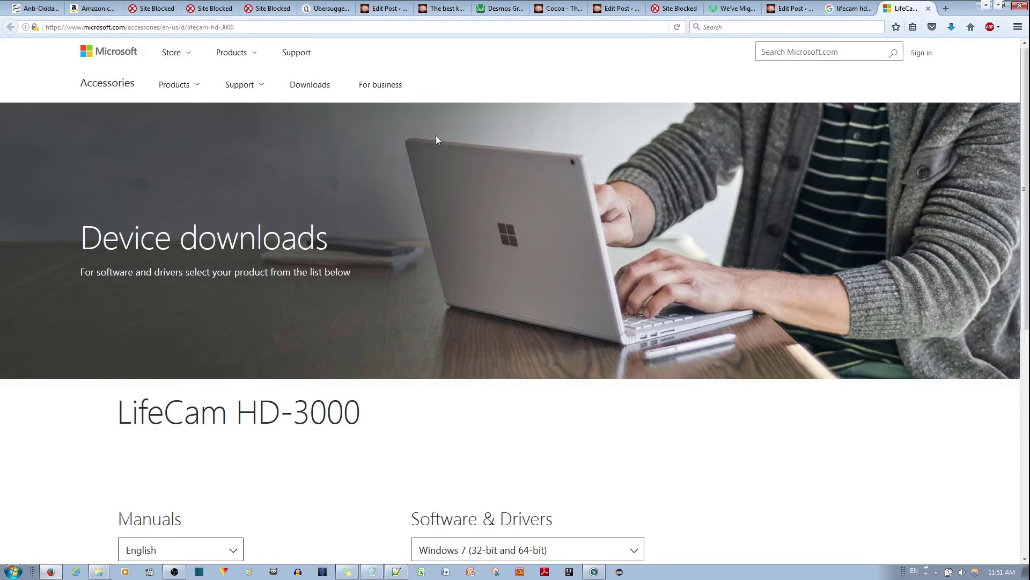
{"action": "scroll", "coordinate": [419, 209], "scroll_direction": "down", "scroll_amount": 3}
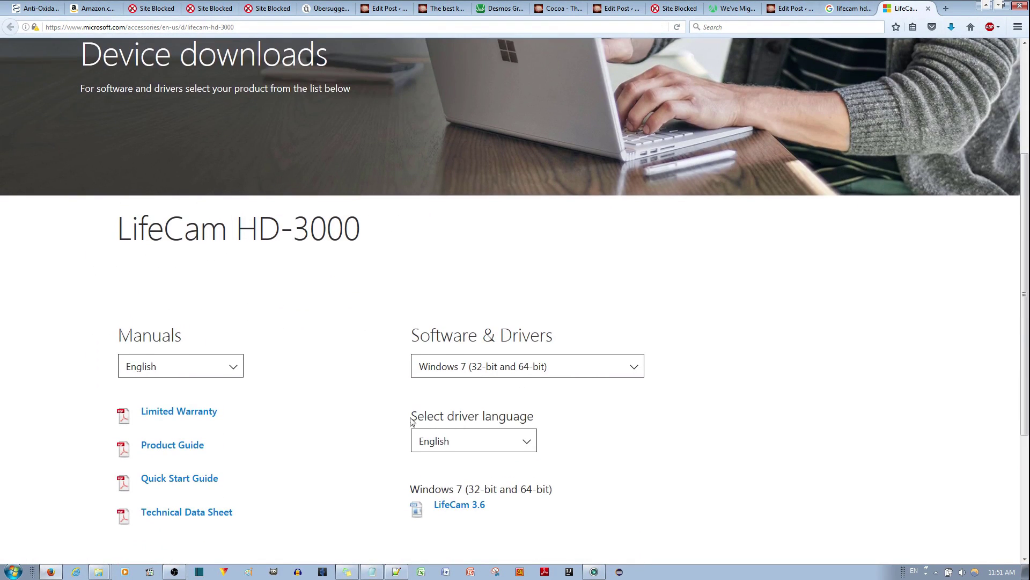
{"action": "left_click", "coordinate": [511, 372]}
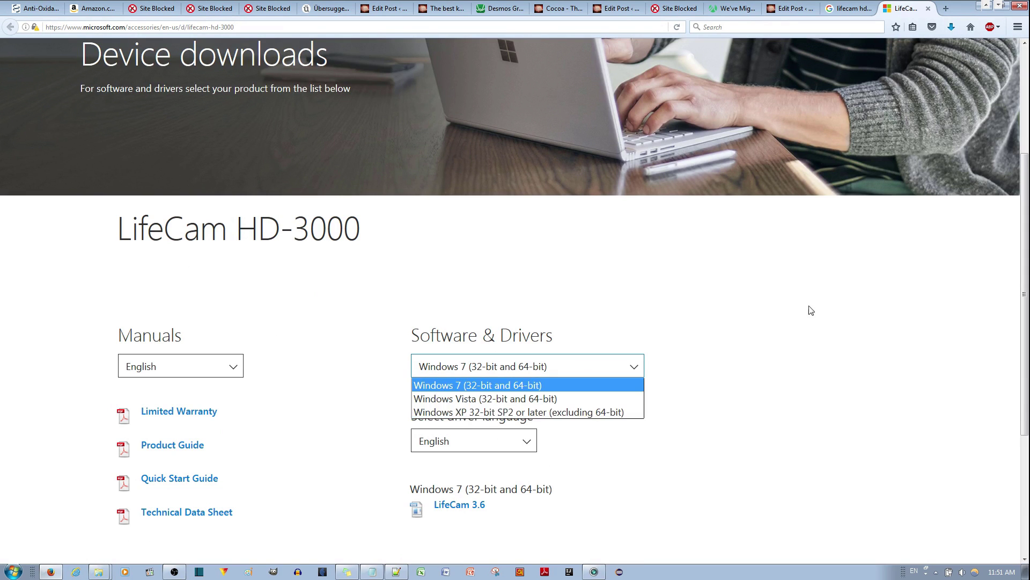
{"action": "left_click", "coordinate": [845, 315]}
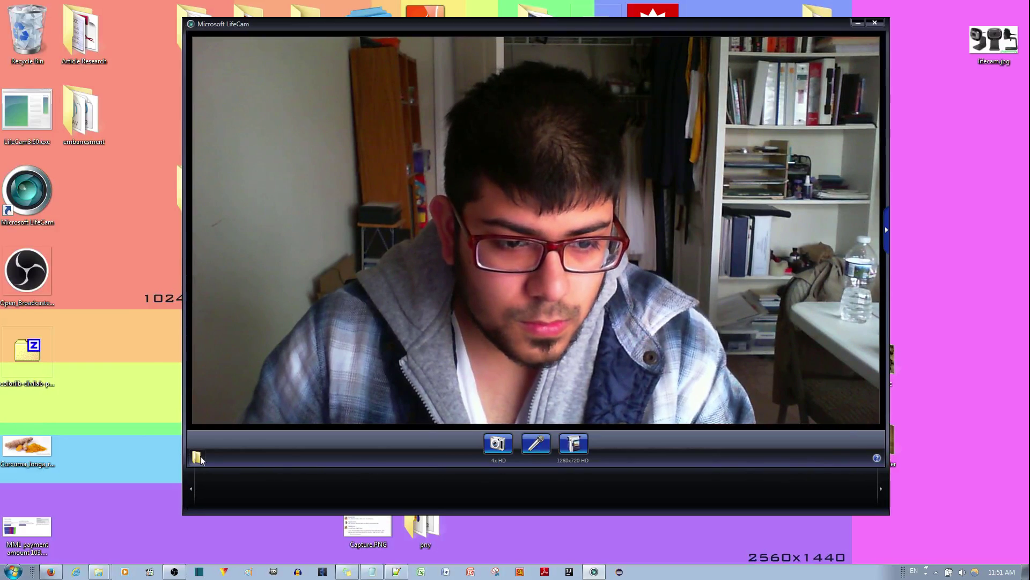
Glance at the LifeCam Files folder, then record and save a short audio clip.
{"action": "left_click", "coordinate": [197, 458]}
{"action": "left_click", "coordinate": [838, 200]}
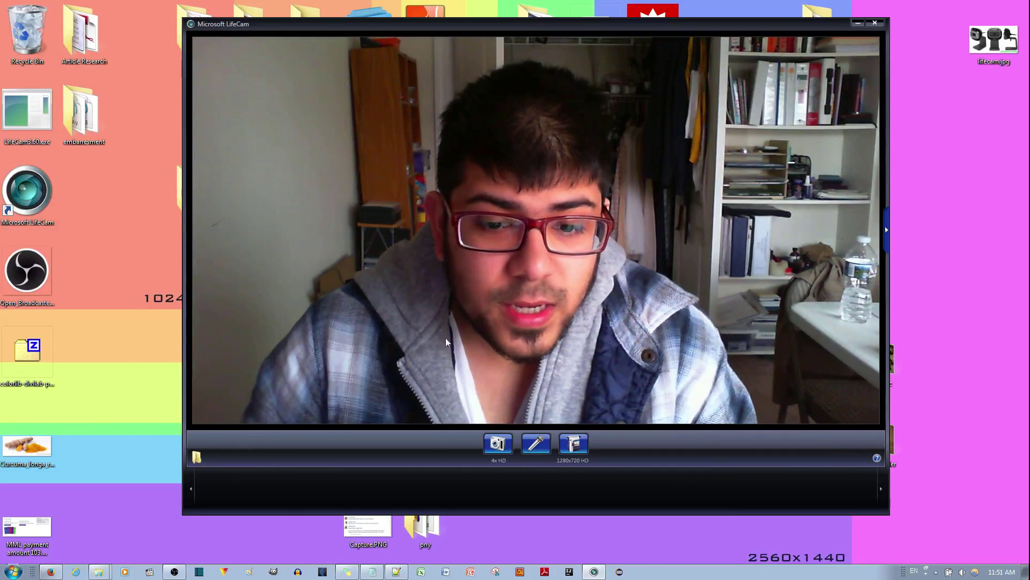
{"action": "left_click", "coordinate": [540, 445]}
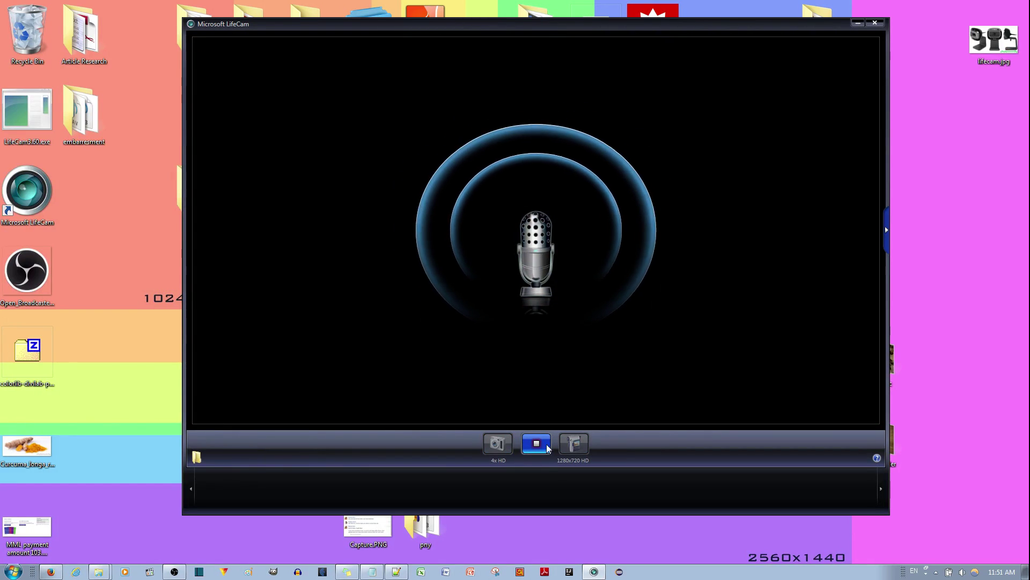
{"action": "left_click", "coordinate": [542, 445]}
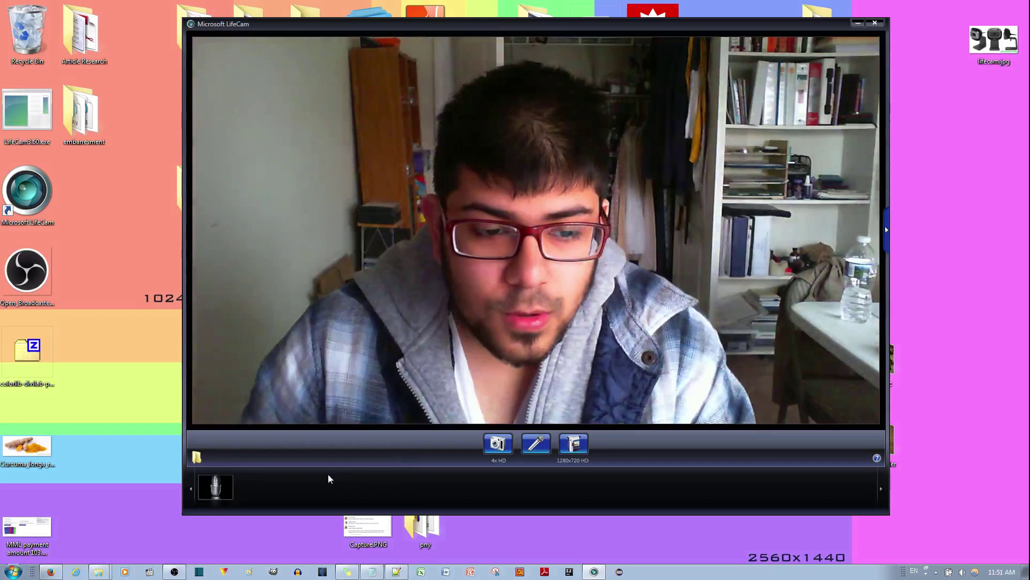
{"action": "mouse_move", "coordinate": [211, 487]}
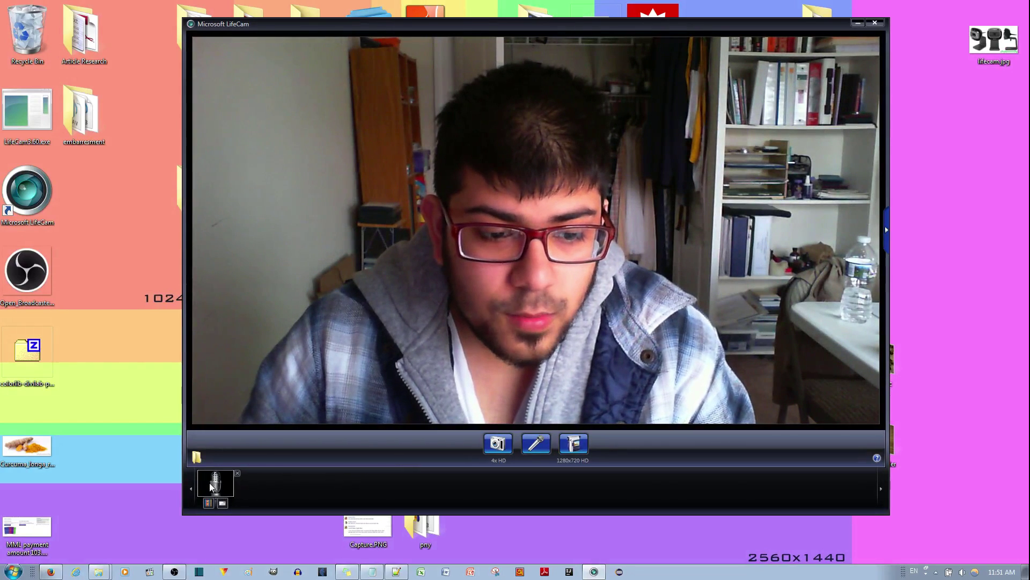
Open LifeCam Files, reposition its window to review the two recordings, then close it.
{"action": "left_click", "coordinate": [197, 456]}
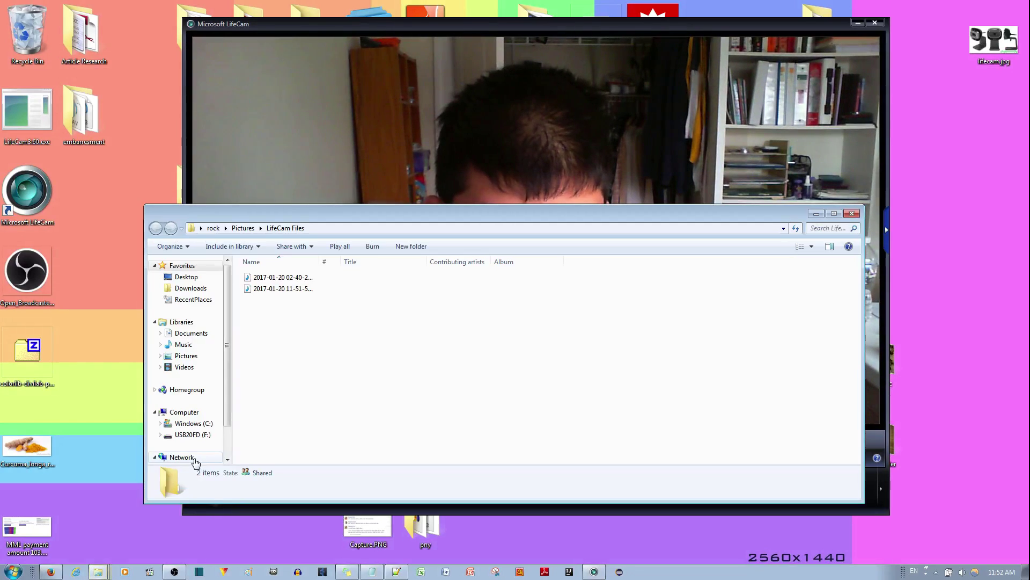
{"action": "left_click_drag", "start_coordinate": [337, 216], "coordinate": [484, 353]}
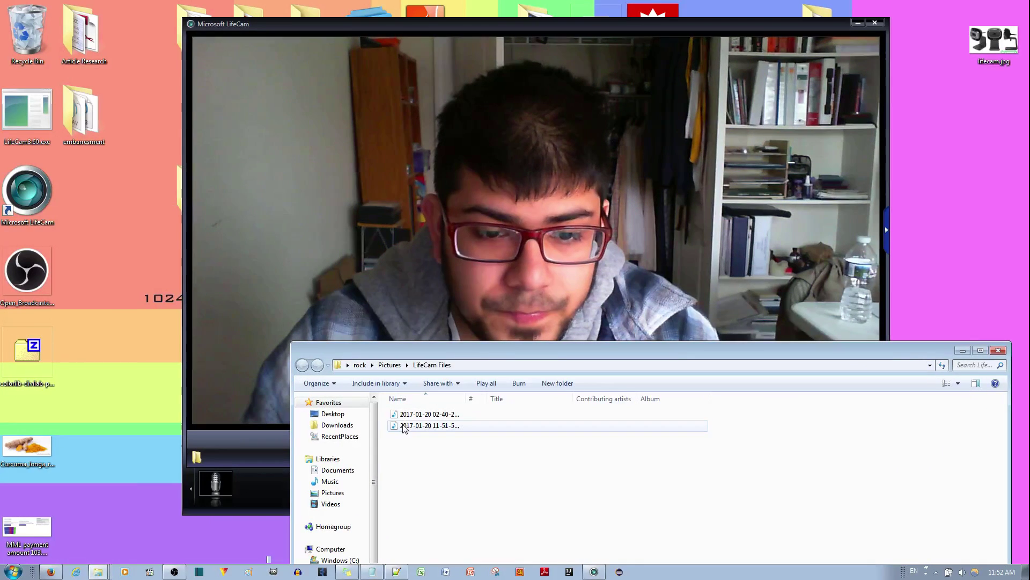
{"action": "left_click_drag", "start_coordinate": [490, 346], "coordinate": [266, 220]}
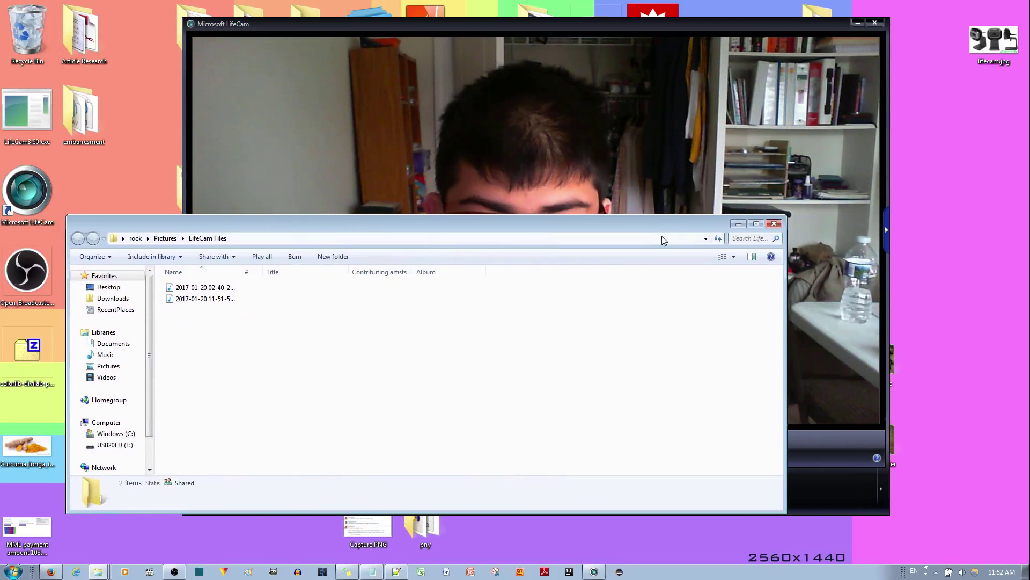
{"action": "left_click", "coordinate": [774, 224]}
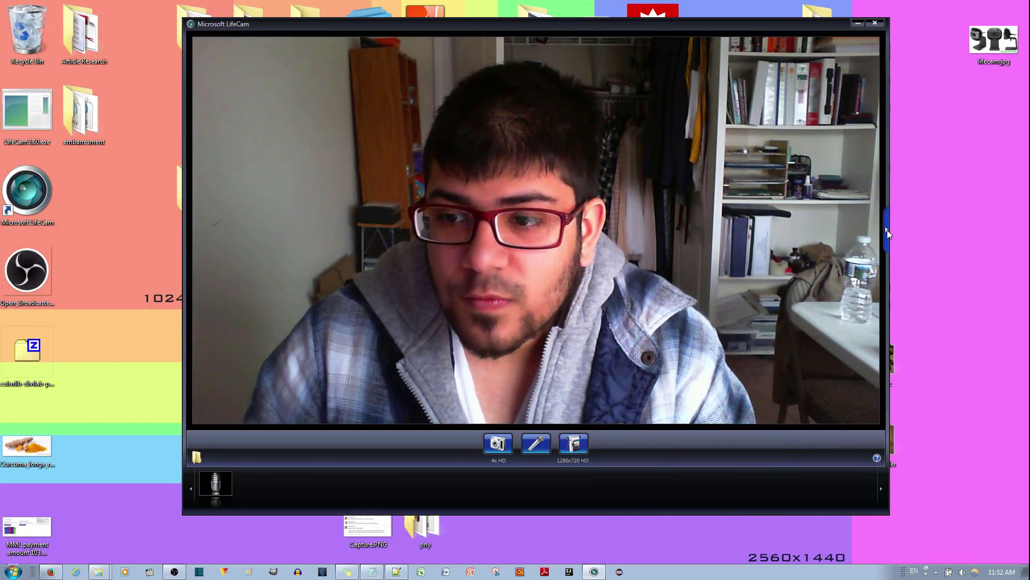
Open the Effects panel, apply face-bulge then sunglasses to the live video, and close it.
{"action": "left_click", "coordinate": [887, 230]}
{"action": "left_click_drag", "start_coordinate": [779, 32], "coordinate": [668, 33]}
{"action": "left_click_drag", "start_coordinate": [941, 31], "coordinate": [845, 32]}
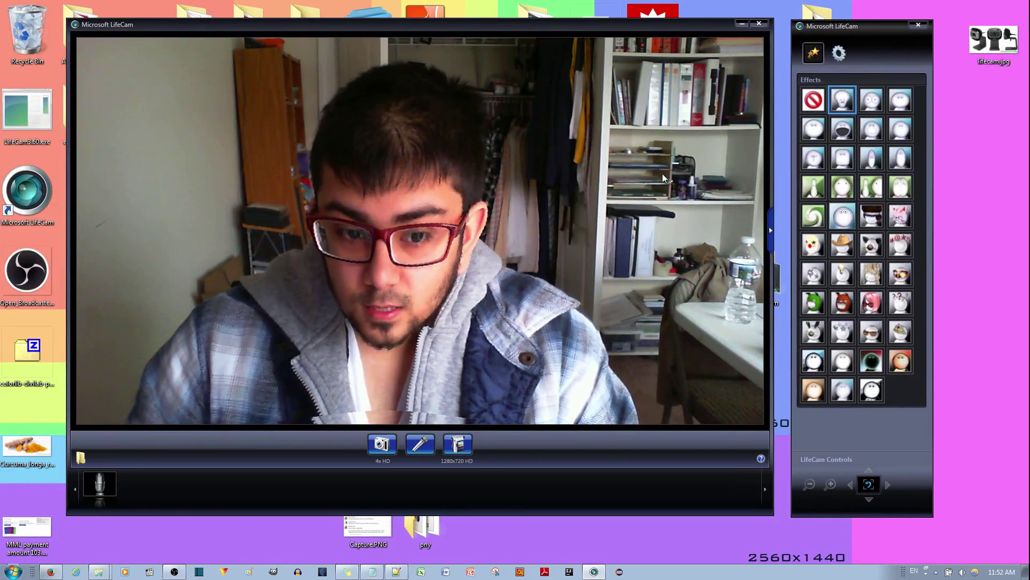
{"action": "left_click", "coordinate": [846, 194]}
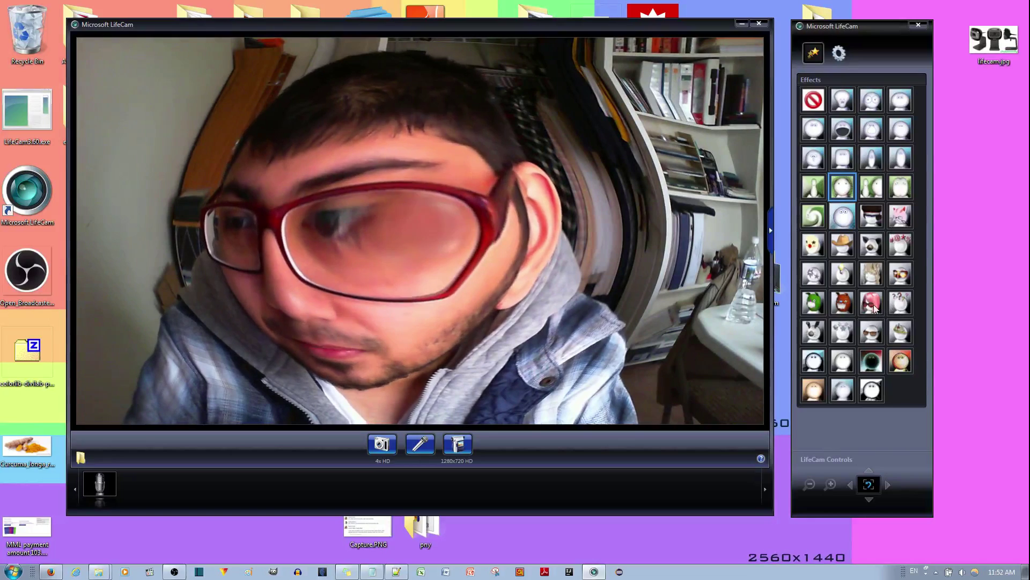
{"action": "left_click", "coordinate": [871, 331]}
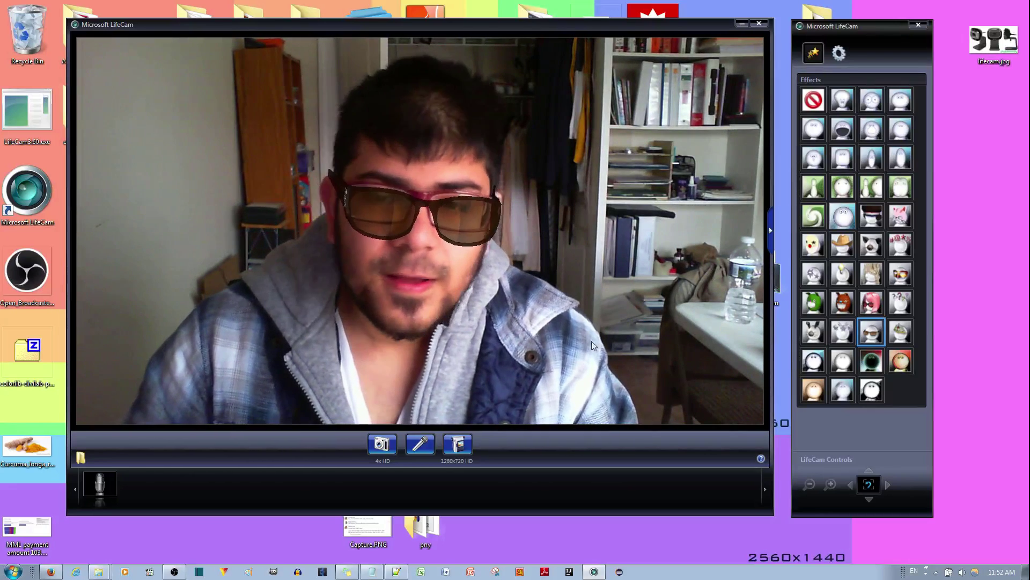
{"action": "left_click", "coordinate": [918, 25]}
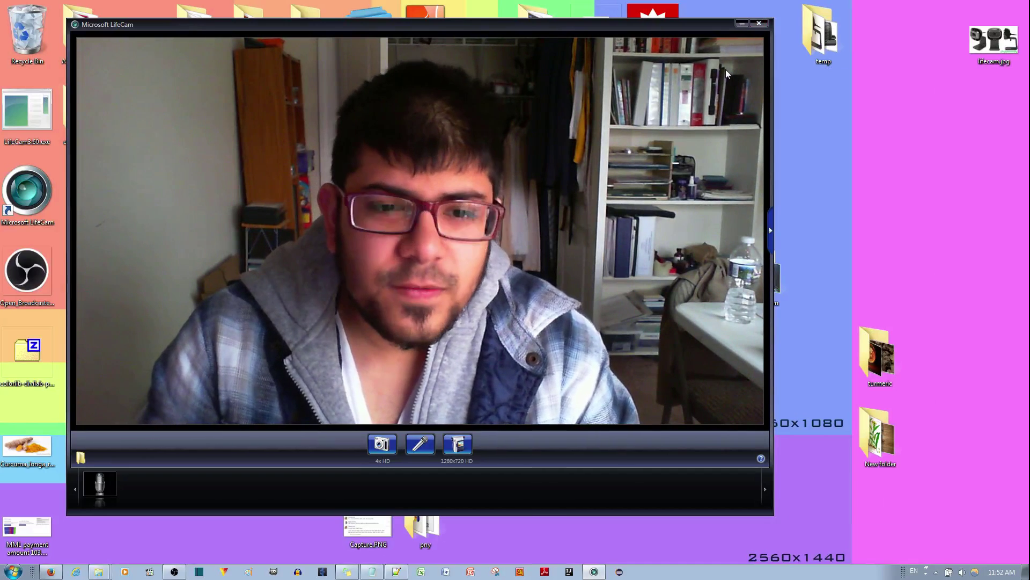
Close Microsoft LifeCam and launch Skype from the Start menu.
{"action": "left_click", "coordinate": [761, 24]}
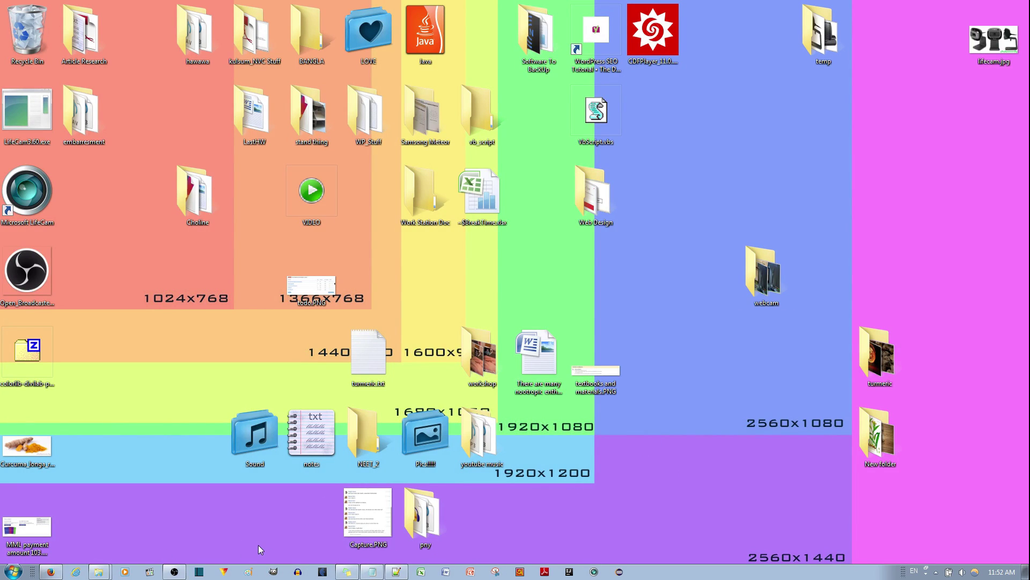
{"action": "key", "text": "super"}
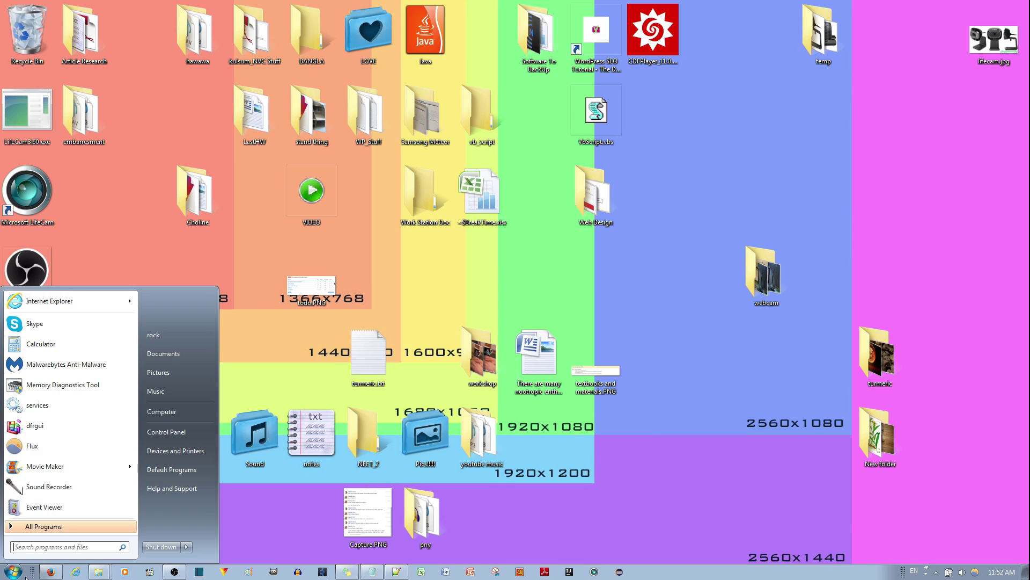
{"action": "left_click", "coordinate": [42, 326]}
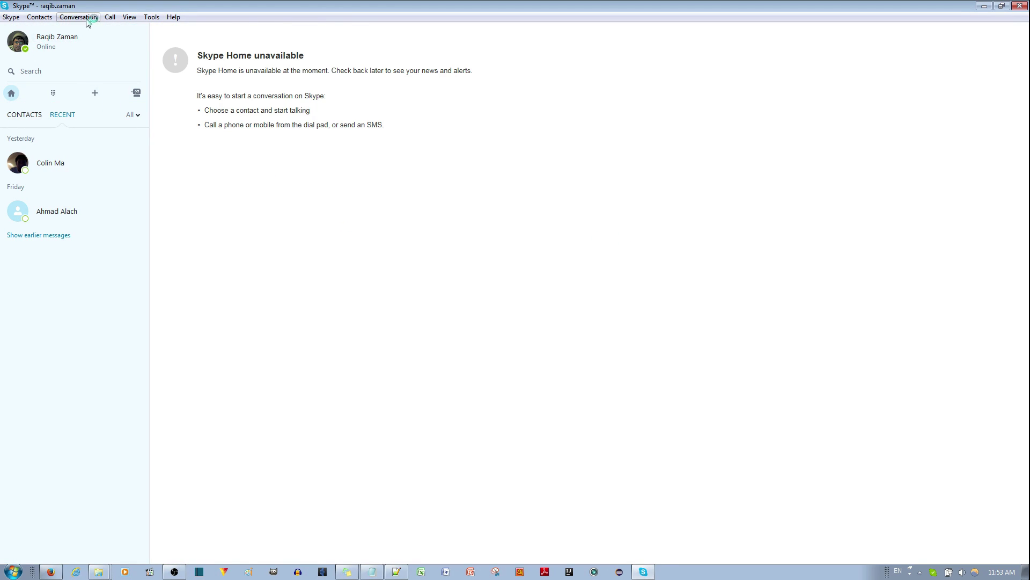
In Skype's Options video settings, select Microsoft LifeCam HD-3000 as the webcam to show its preview.
{"action": "left_click", "coordinate": [152, 18]}
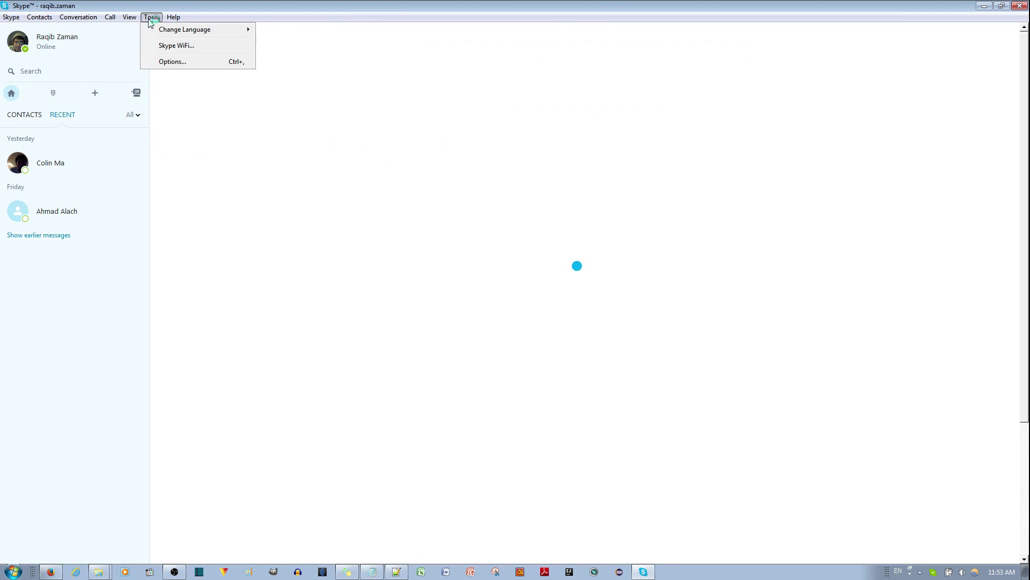
{"action": "left_click", "coordinate": [177, 62]}
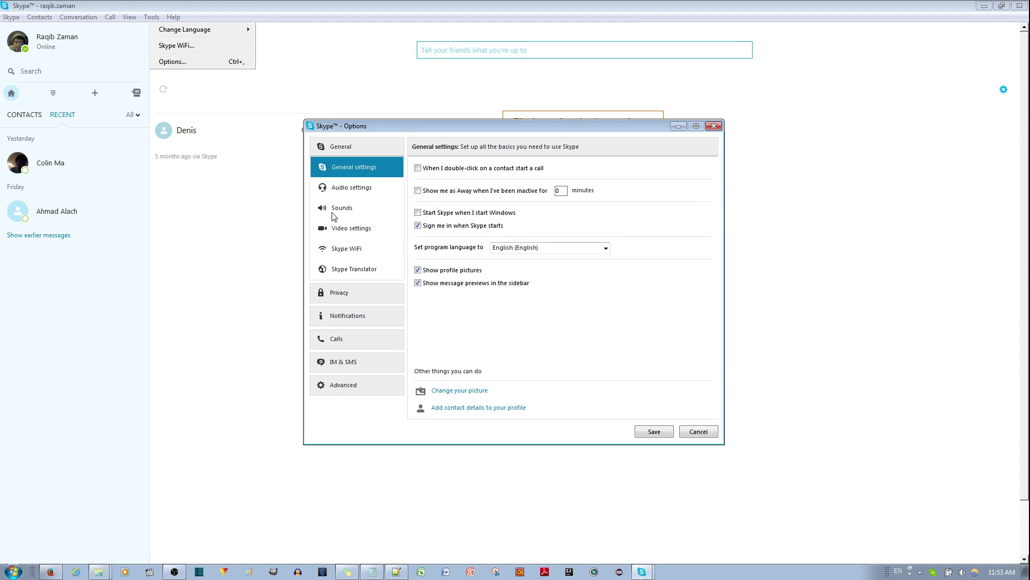
{"action": "left_click", "coordinate": [346, 192]}
{"action": "left_click", "coordinate": [346, 230]}
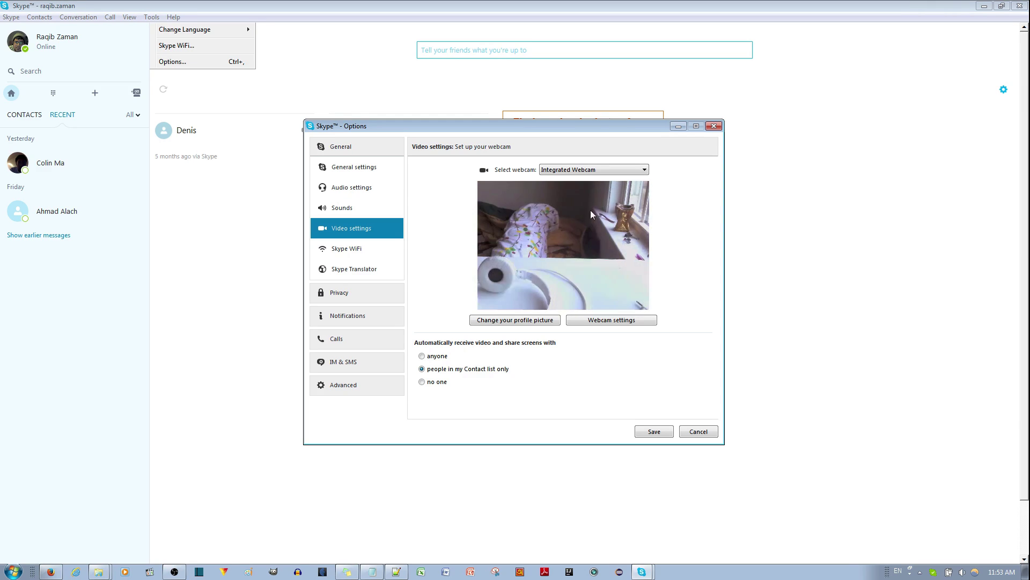
{"action": "left_click", "coordinate": [558, 171]}
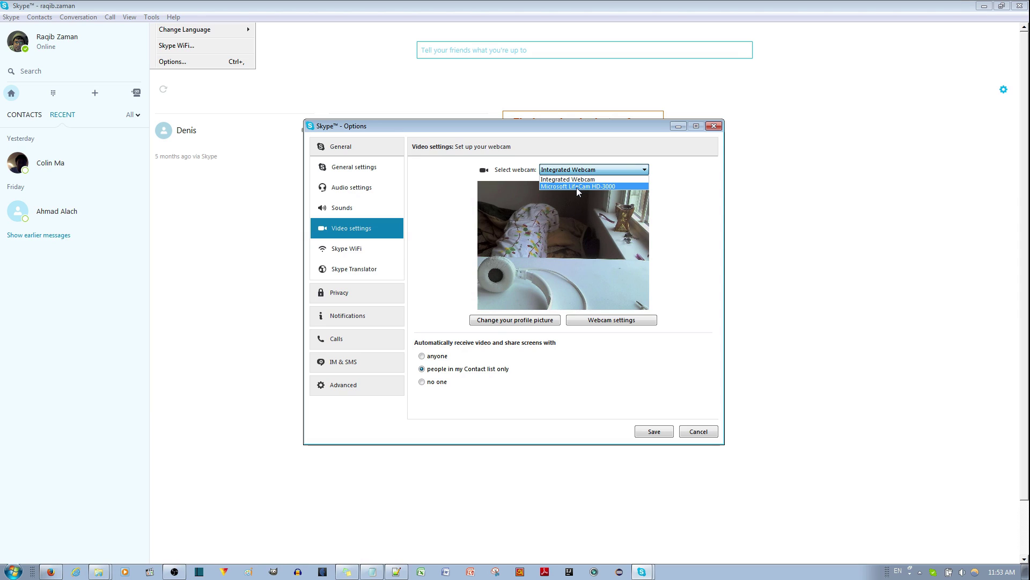
{"action": "left_click", "coordinate": [575, 187]}
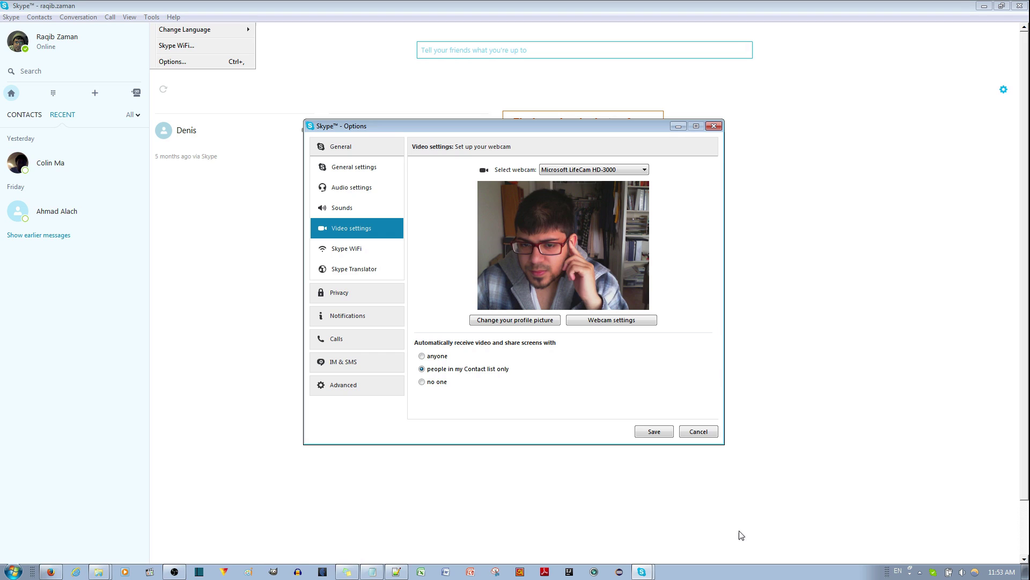
Save the LifeCam HD-3000 webcam choice and close the Skype window.
{"action": "left_click", "coordinate": [659, 432]}
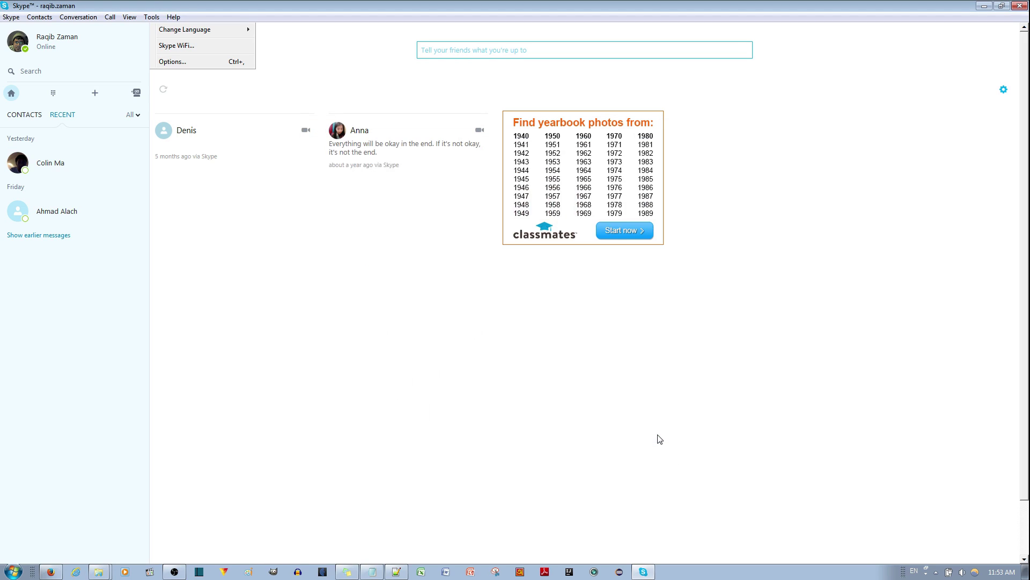
{"action": "left_click", "coordinate": [1020, 7]}
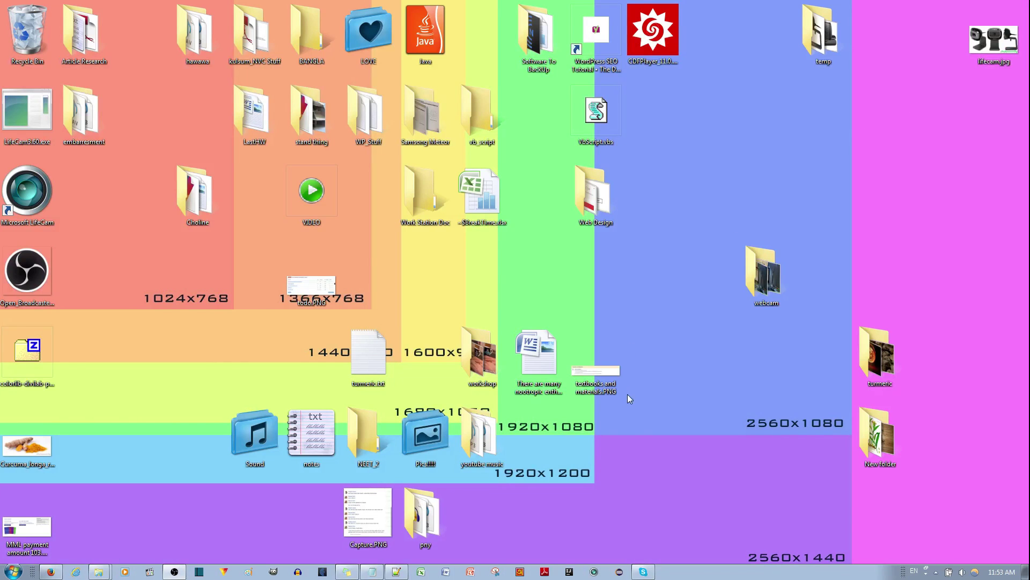